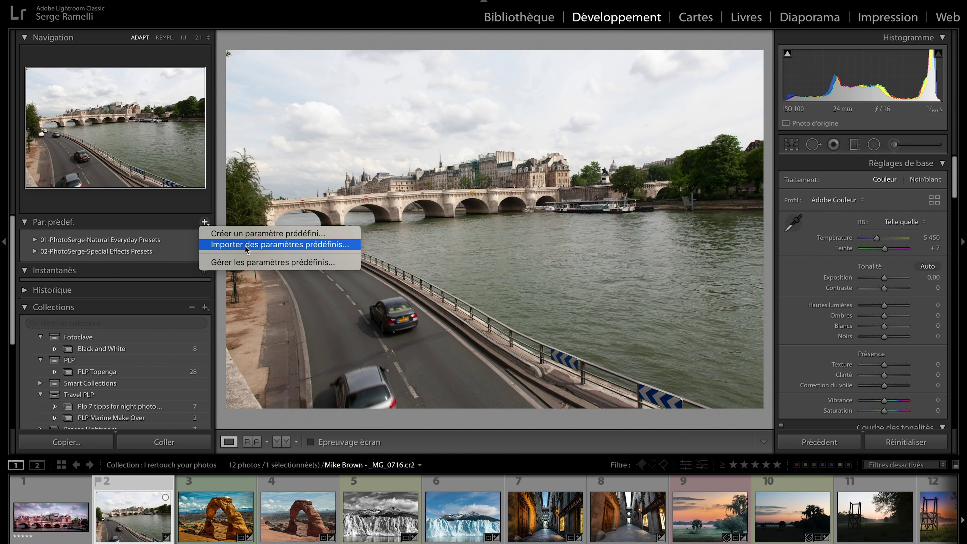
- Import the develop presets from Lightroom CC et Classic.zip on the desktop
click(274, 242)
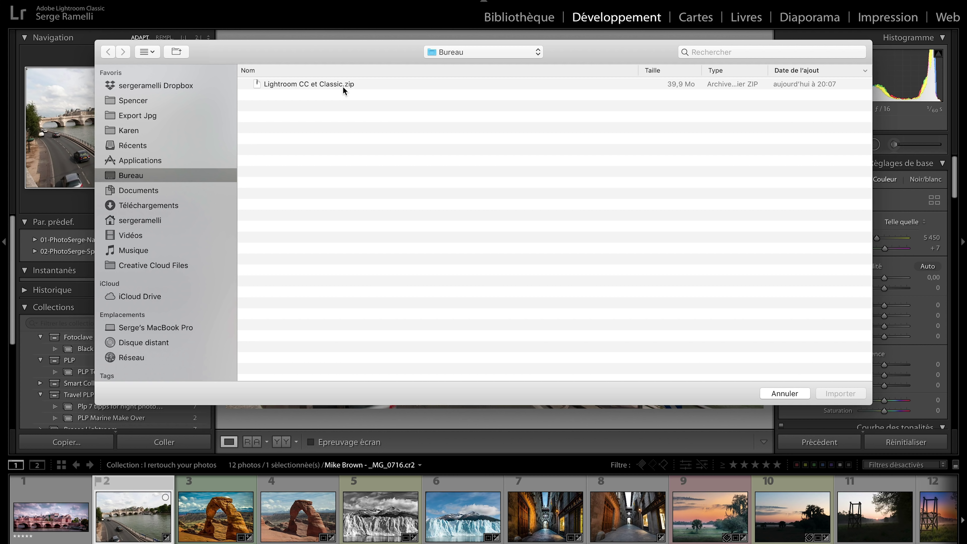
click(343, 84)
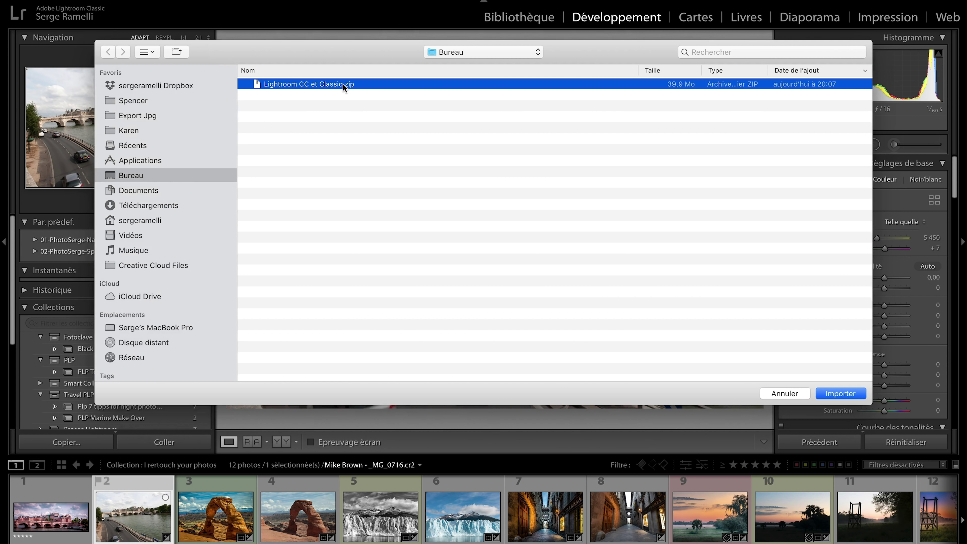
key(Return)
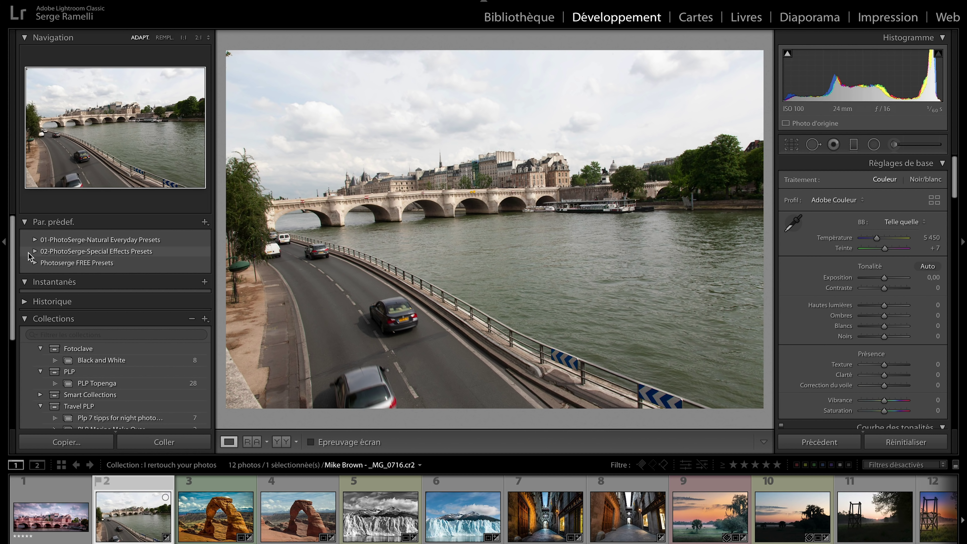
- Apply the Basic preset from Photoserge FREE Presets to the river photo and set the contrast to +53
click(35, 263)
mouse_move(13, 266)
mouse_down()
mouse_move(13, 285)
mouse_move(11, 275)
mouse_up()
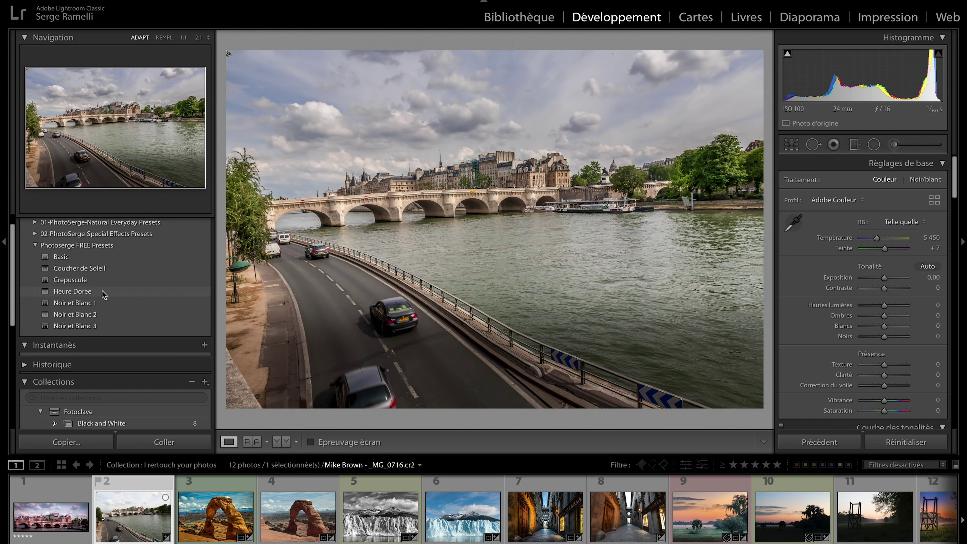
click(102, 296)
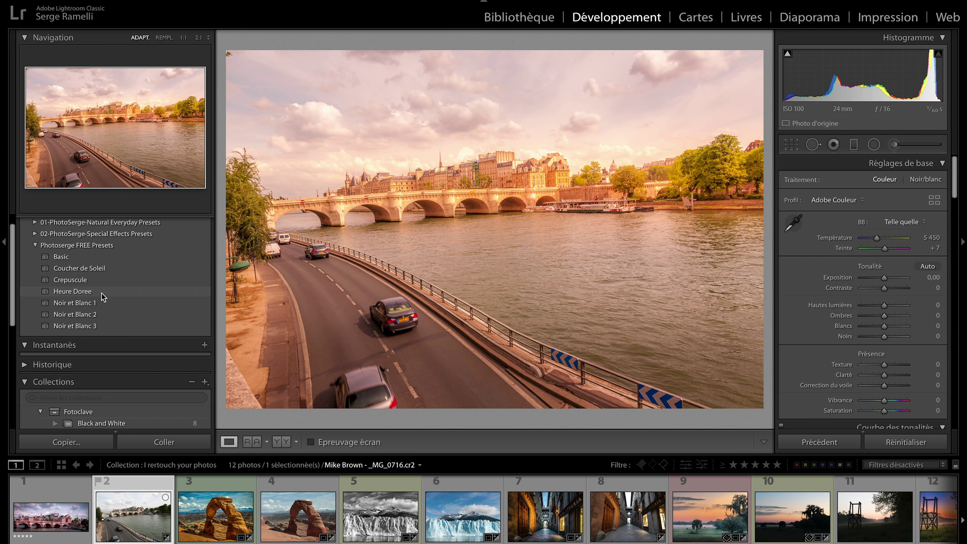
scroll(13, 224, up, 1)
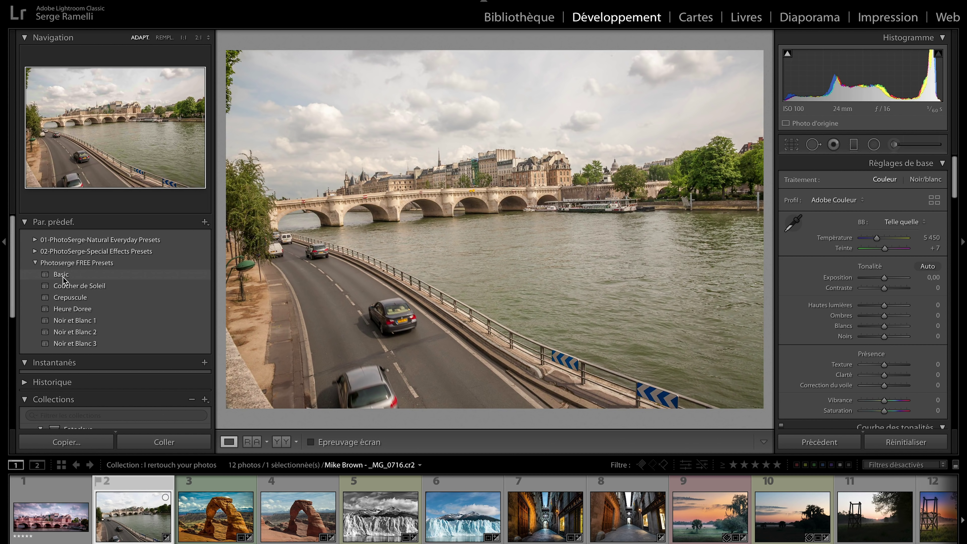
click(63, 276)
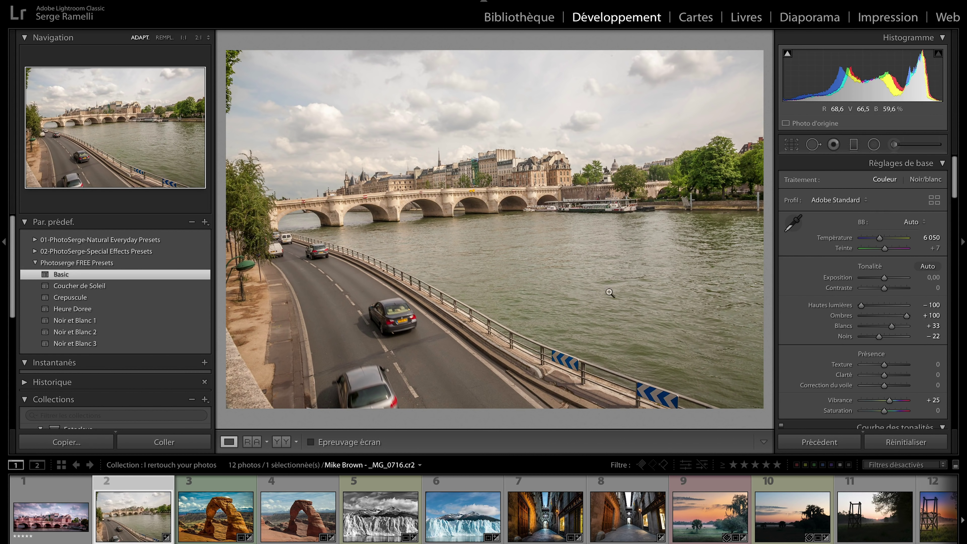
click(897, 288)
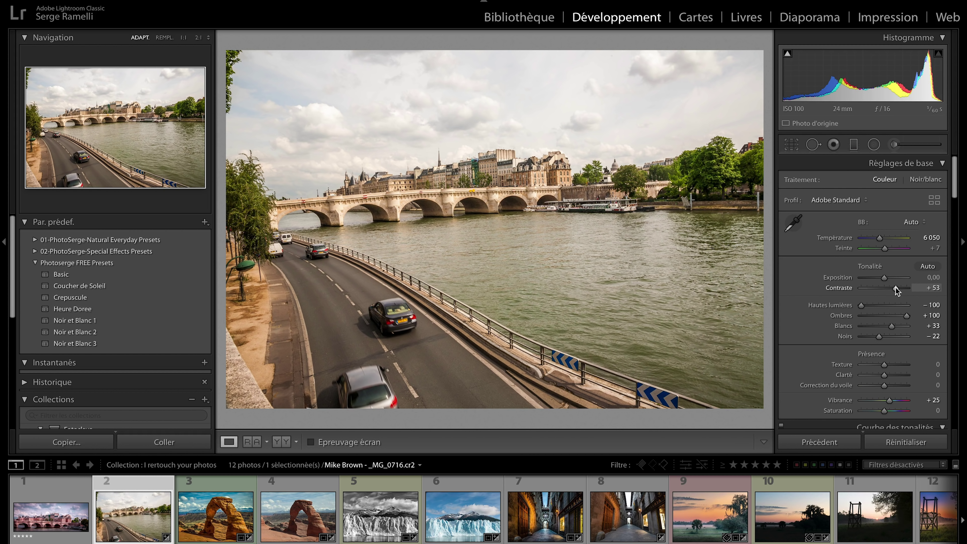
- Rotate the photo by 3,88 degrees to level the bridge and crop it to the bridge, buildings and clouds, leaving out the road
click(792, 145)
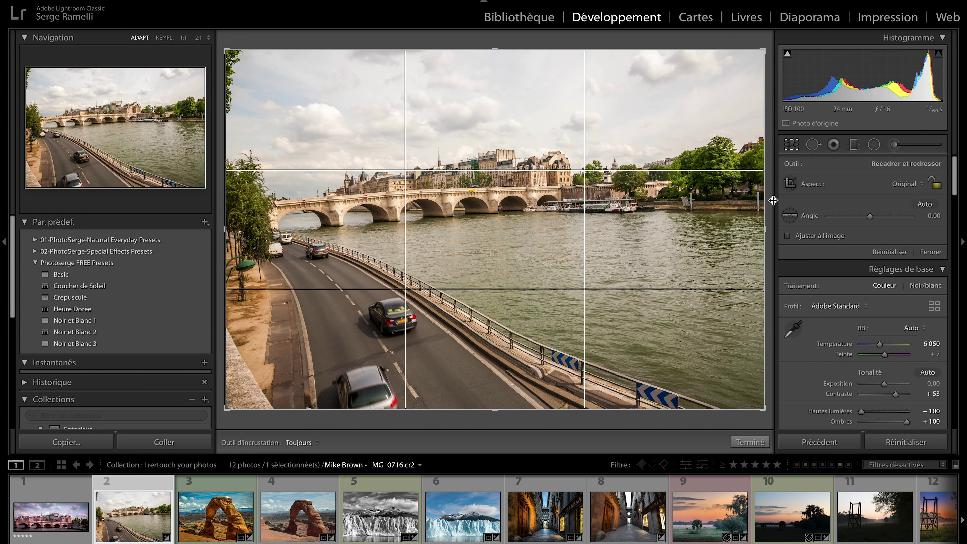
drag(770, 244, 765, 293)
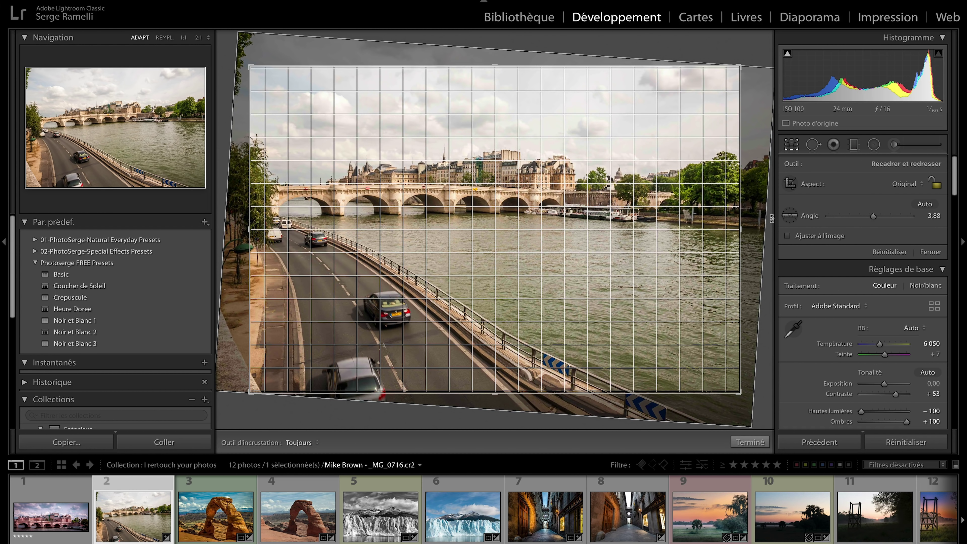
drag(495, 392, 490, 345)
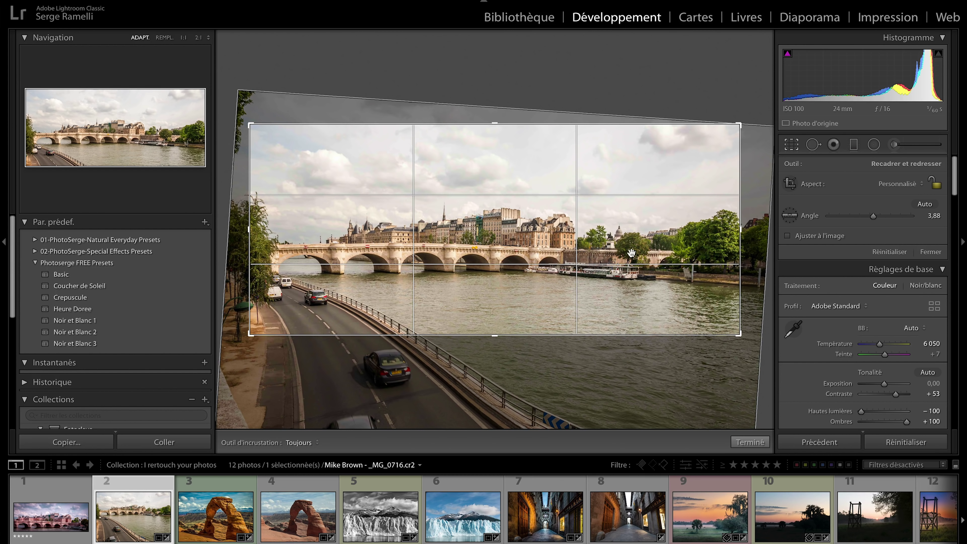
drag(737, 224, 685, 224)
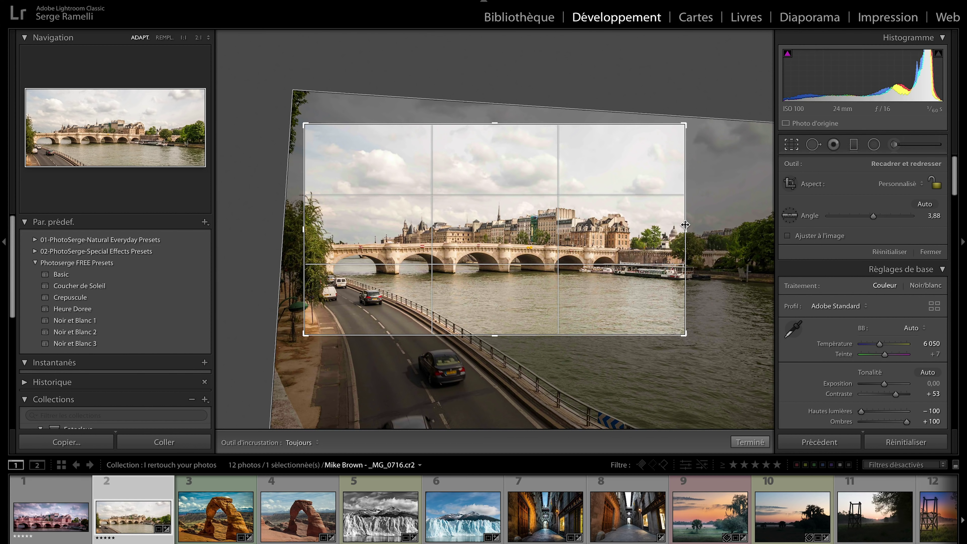
drag(305, 233, 339, 233)
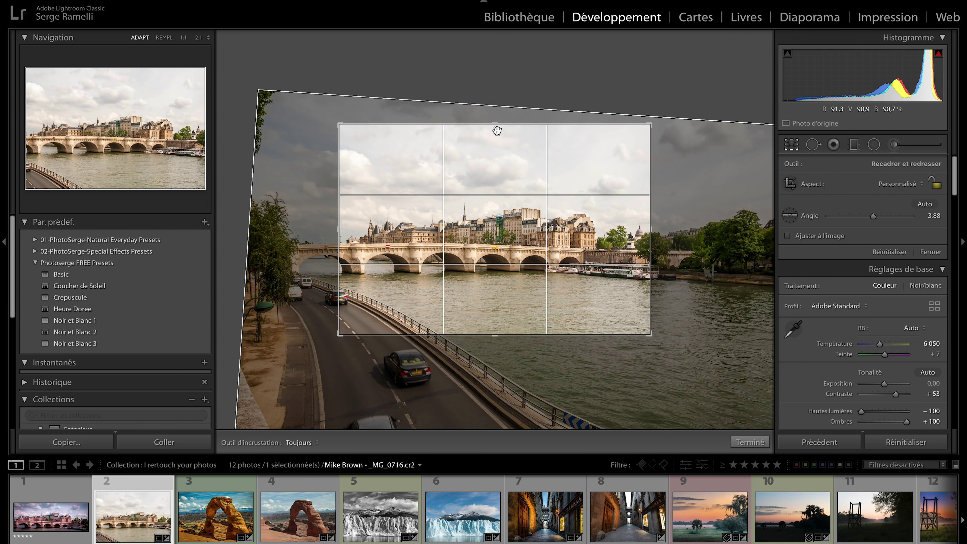
drag(497, 130, 494, 136)
drag(495, 323, 497, 302)
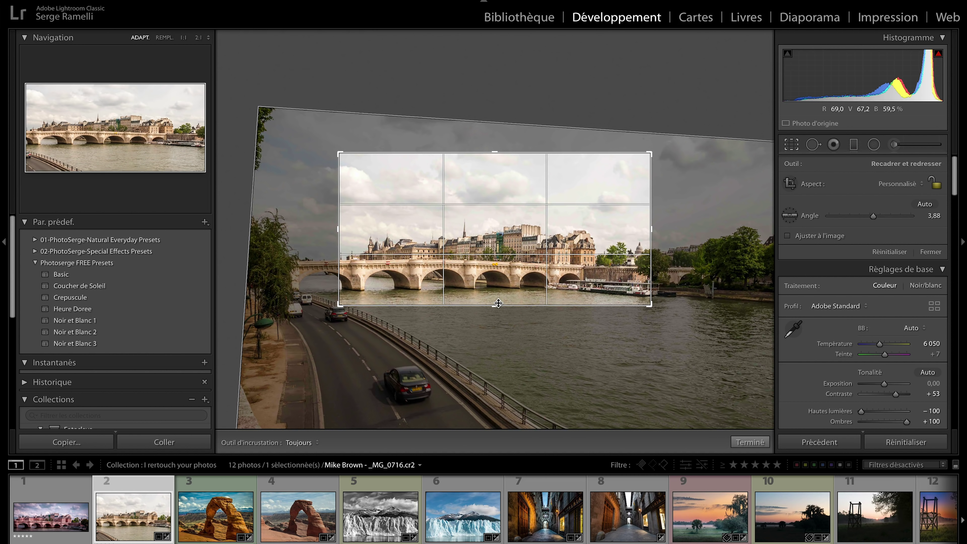
key(Return)
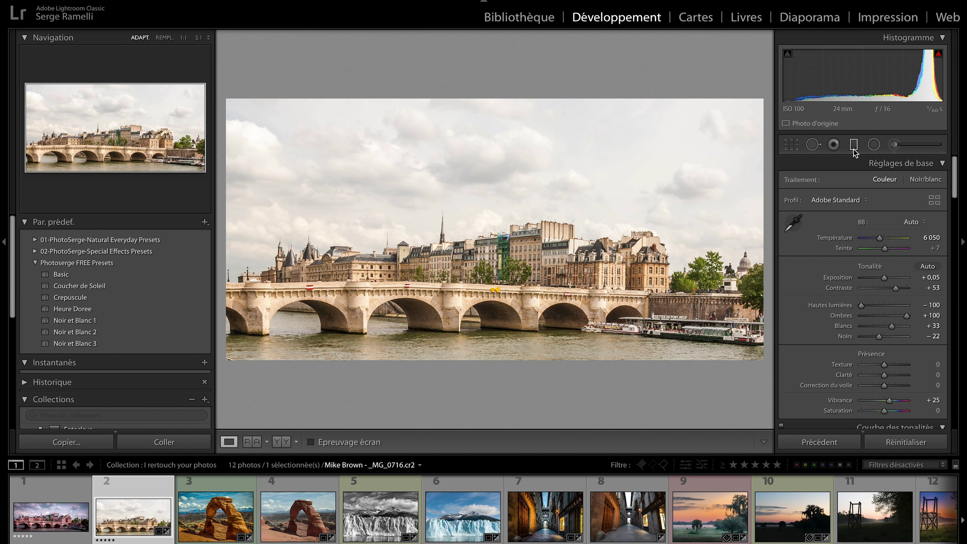
- Darken and cool the sky with a graduated filter at temperature -14 and exposure -1,18, ending above the buildings
click(853, 146)
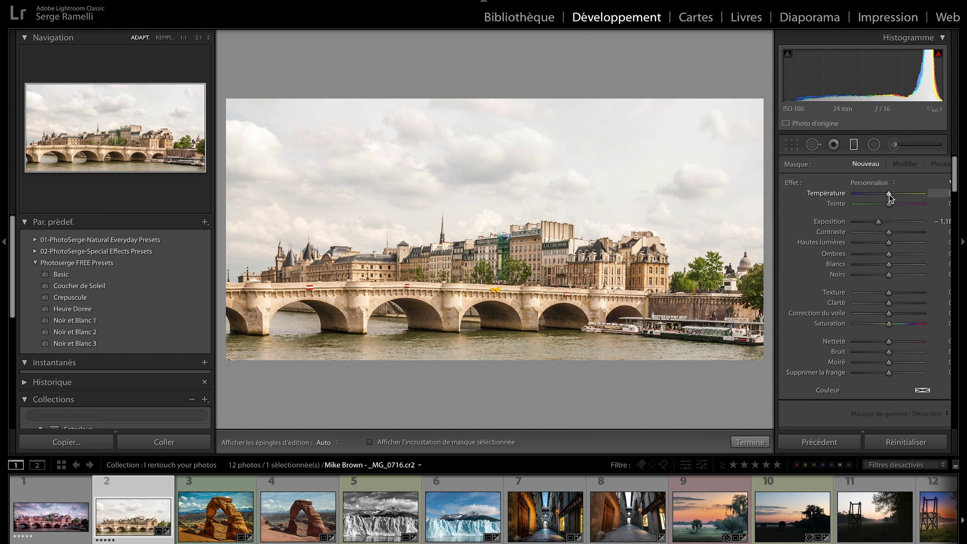
drag(889, 193, 882, 193)
drag(640, 175, 638, 353)
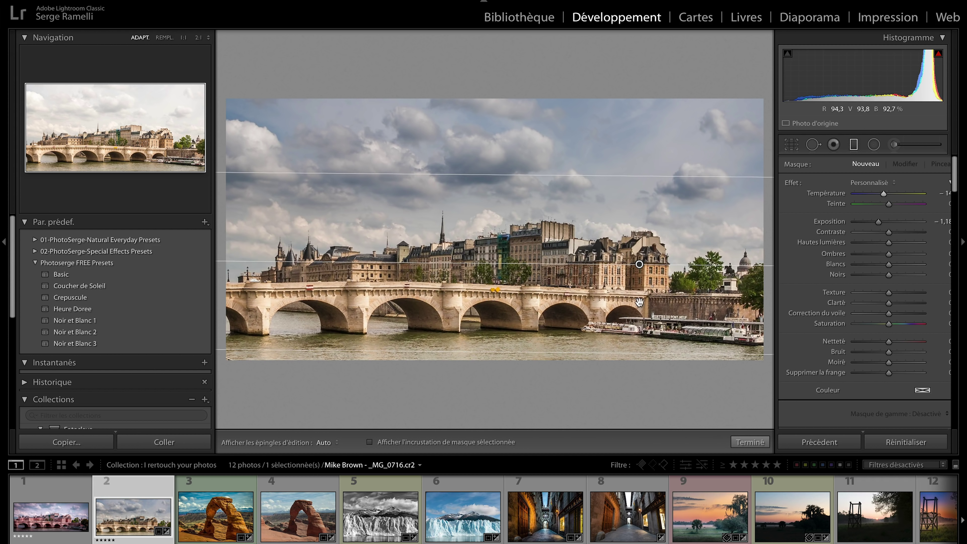
drag(639, 264, 634, 223)
- Add a second graduated filter rising from the lower edge and shift it down to darken the water
drag(530, 348, 529, 192)
drag(529, 268, 543, 337)
click(742, 443)
- Set the photo's overall tint to +16 and its exposure to -0,40
drag(883, 282, 882, 282)
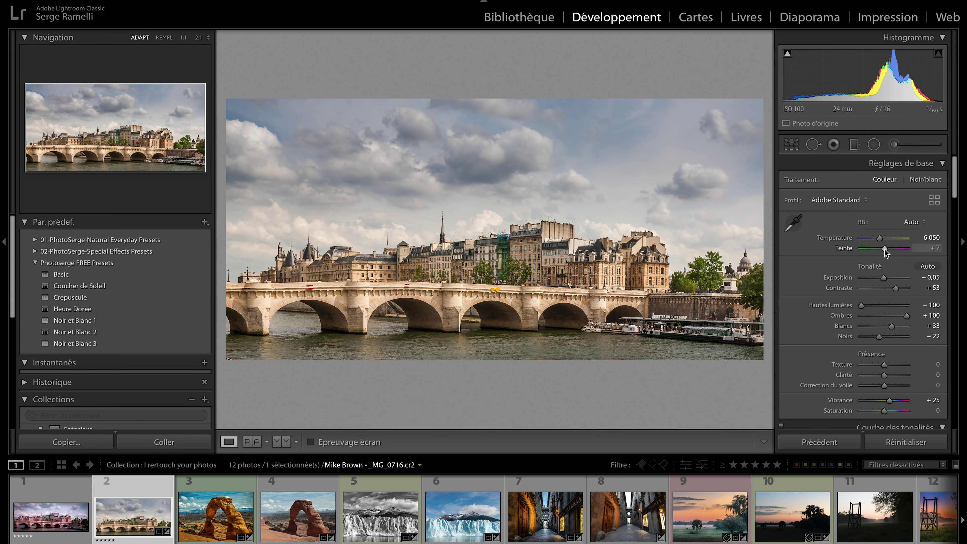
drag(885, 250, 887, 250)
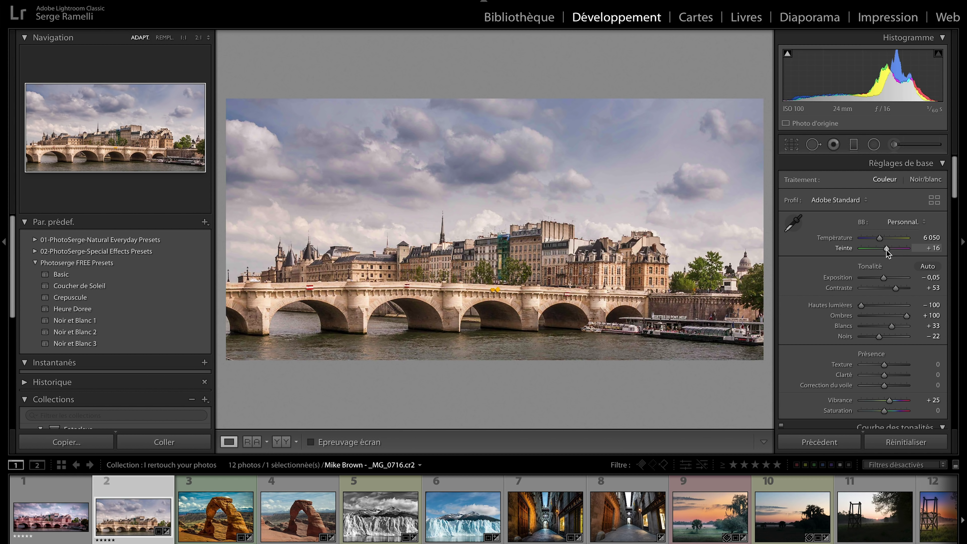
drag(883, 283, 882, 282)
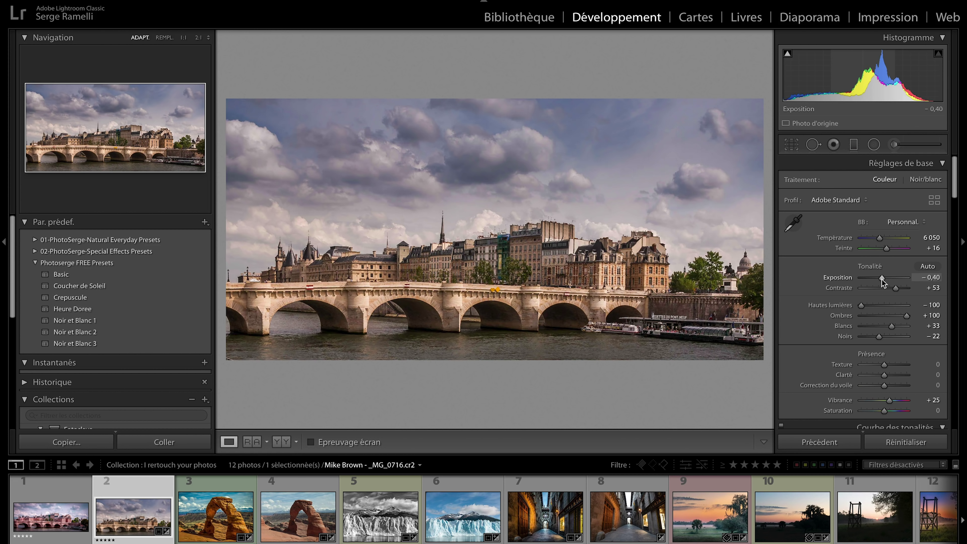
- Brighten the stone bridge with the adjustment brush at an exposure of 0,48
click(891, 150)
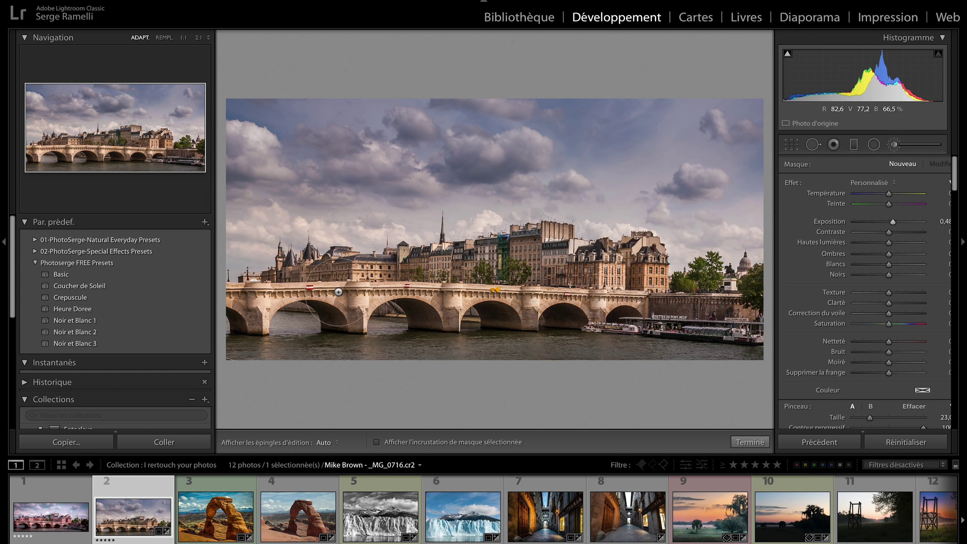
click(380, 285)
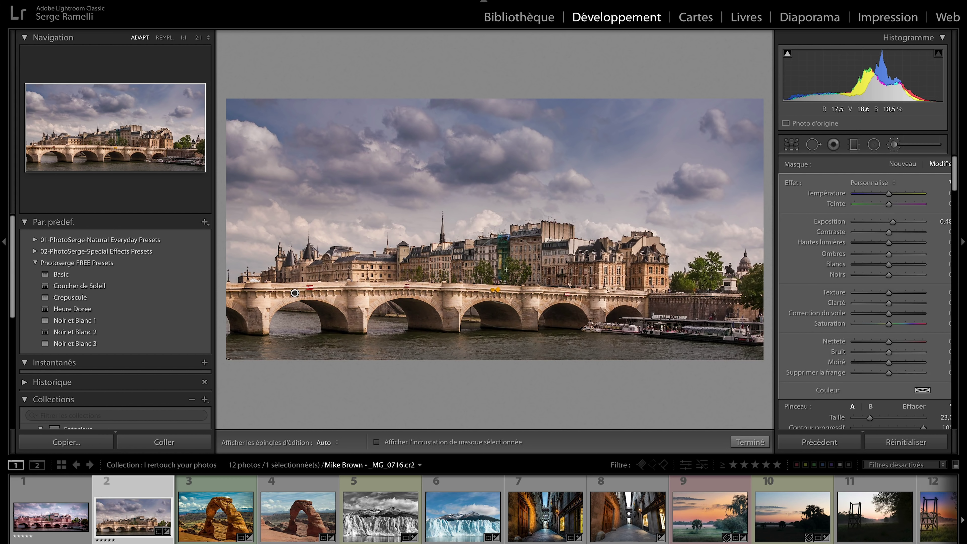
click(750, 442)
- Move the sky's graduated filter higher in the photo and set the overall exposure to -0,50
click(853, 143)
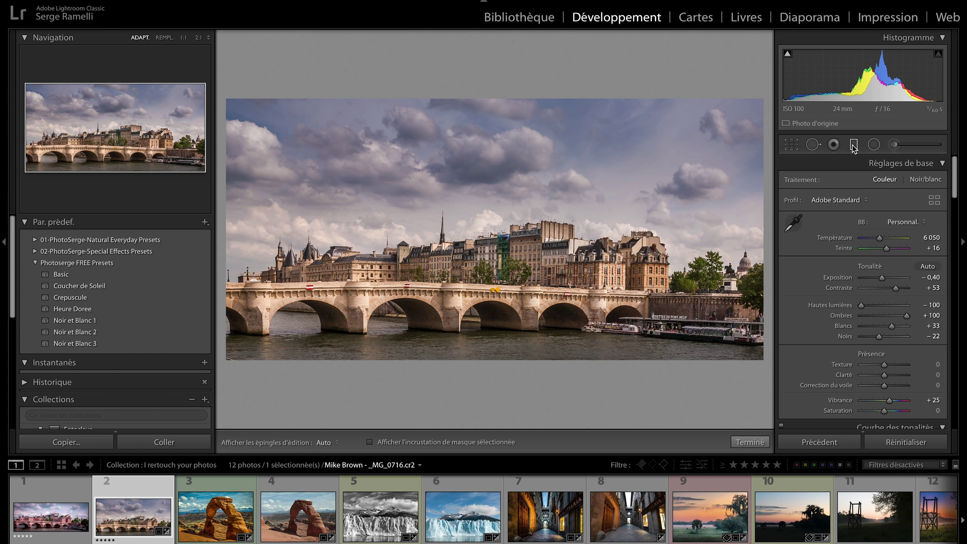
click(634, 222)
drag(634, 222, 632, 162)
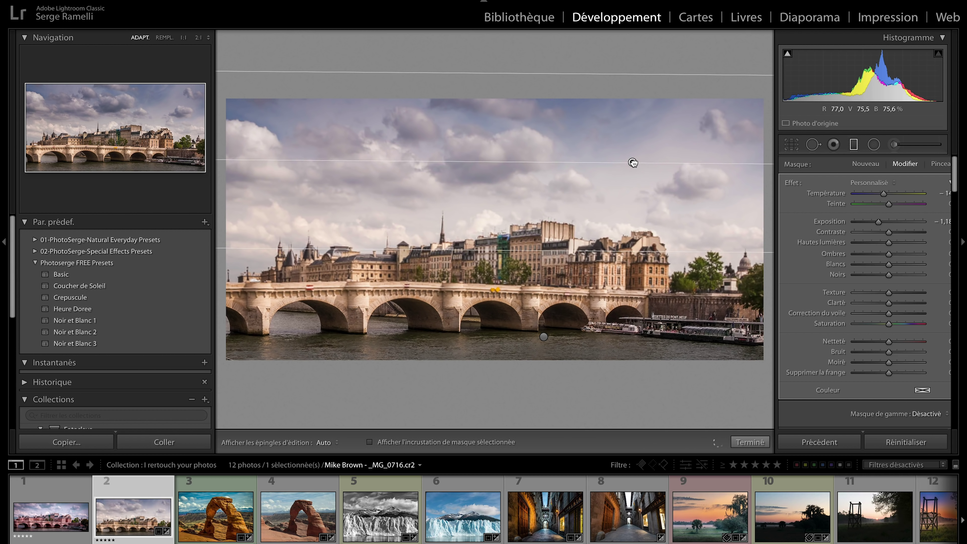
click(753, 441)
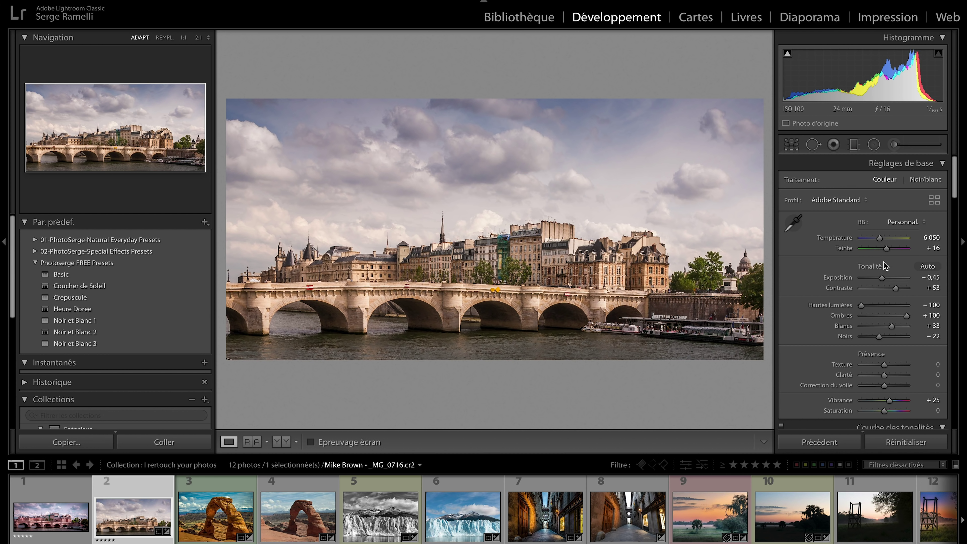
drag(881, 277, 880, 277)
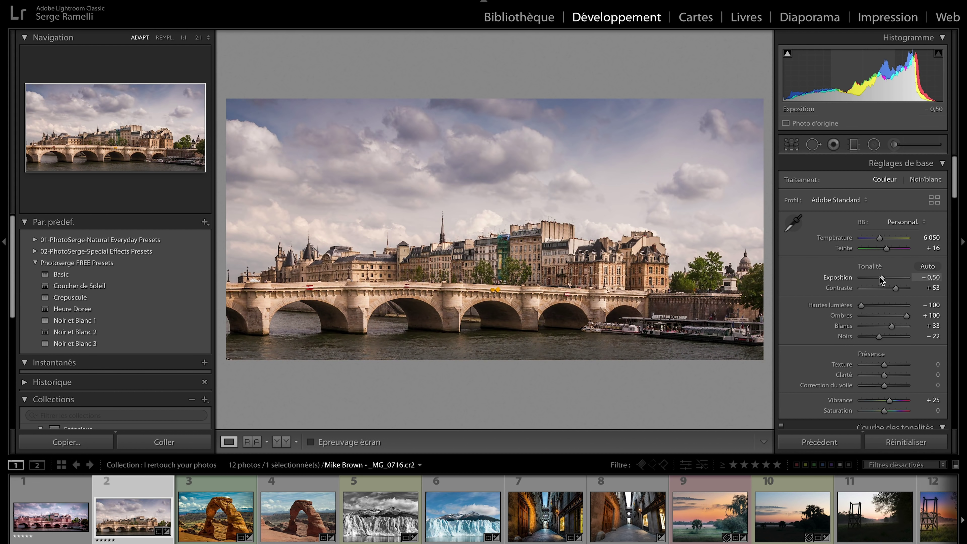
- Crop away the upper part of the sky to make the photo a narrower panorama
click(794, 148)
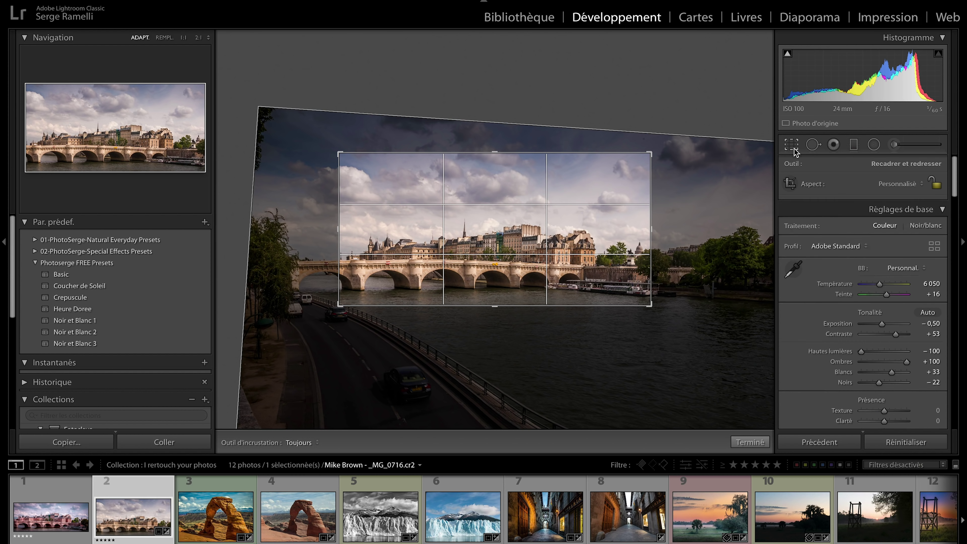
drag(495, 155, 494, 166)
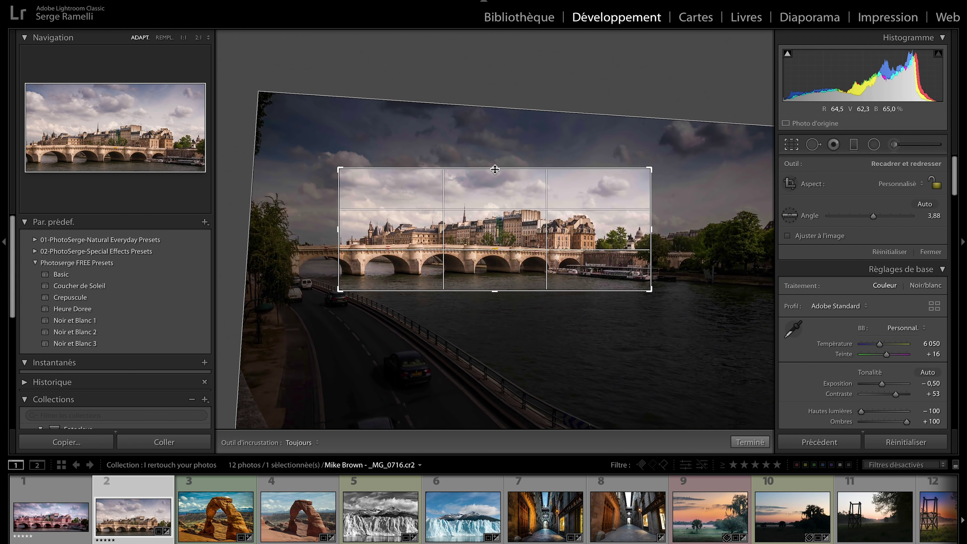
key(Return)
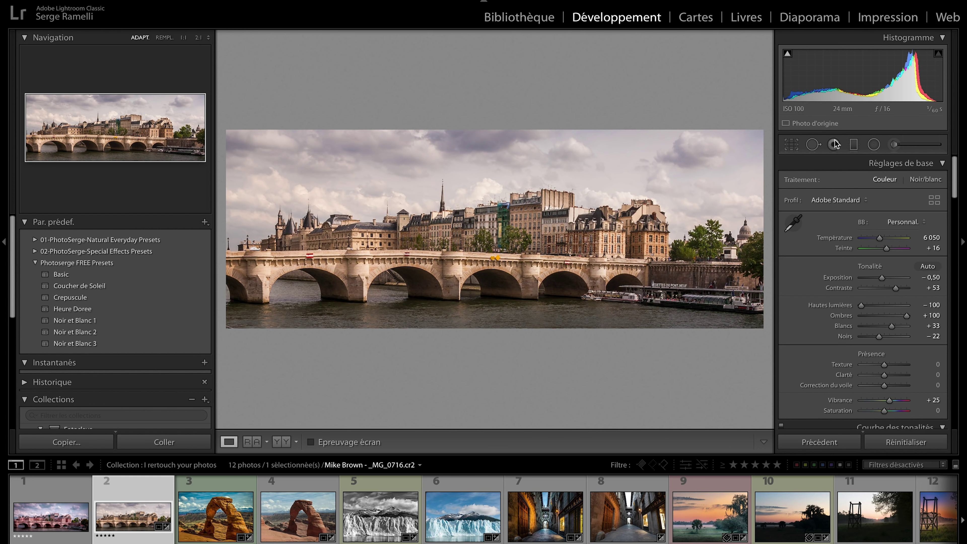
- Move the sky's graduated filter lower so it darkens the clouds in the cropped photo
click(854, 145)
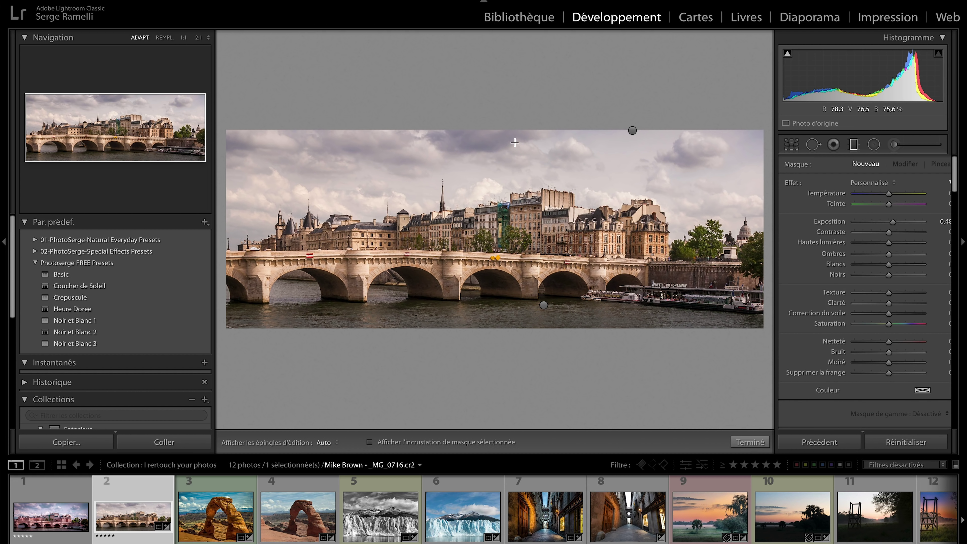
drag(633, 132, 630, 179)
click(749, 442)
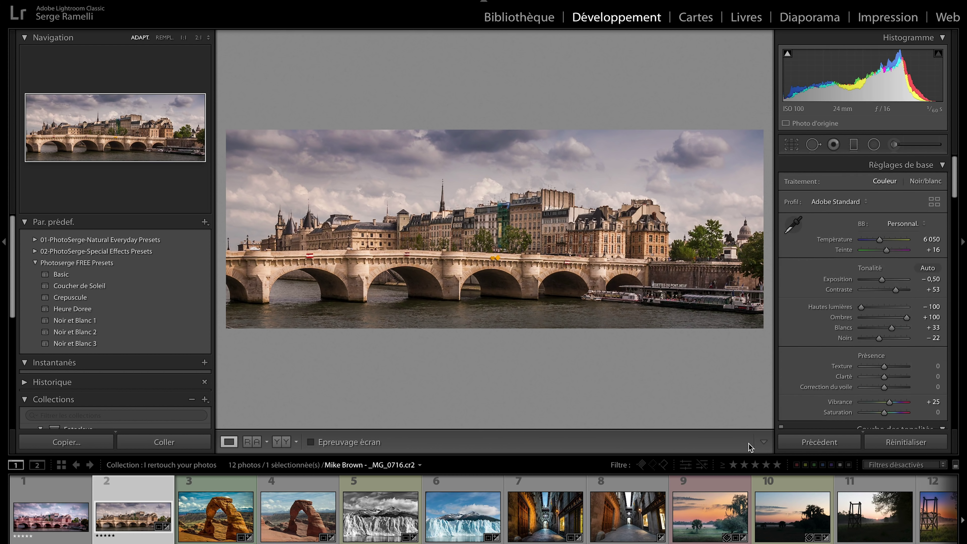
- Fine-tune the colour and detail with temperature 5 779, tint +23, saturation -1 and clarity +15
drag(879, 238, 886, 251)
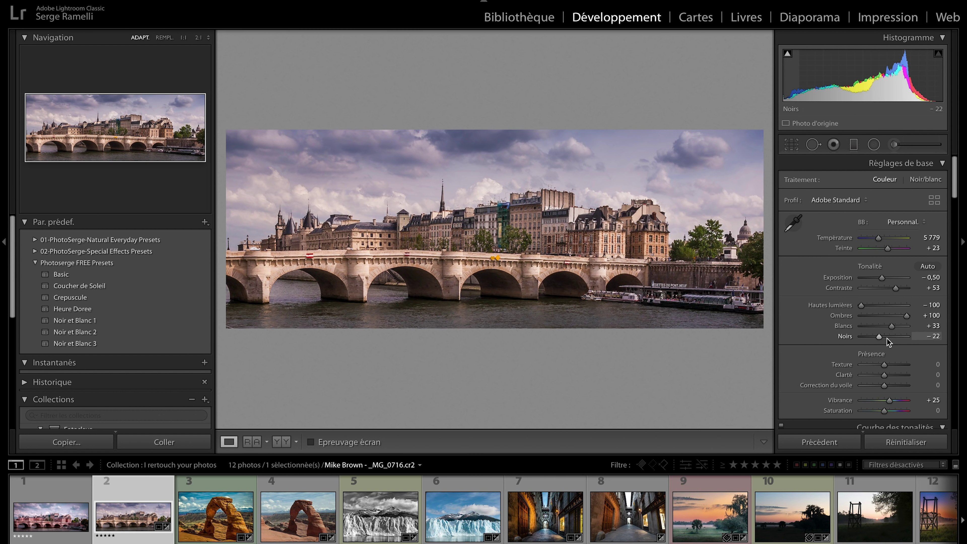
drag(884, 410, 884, 411)
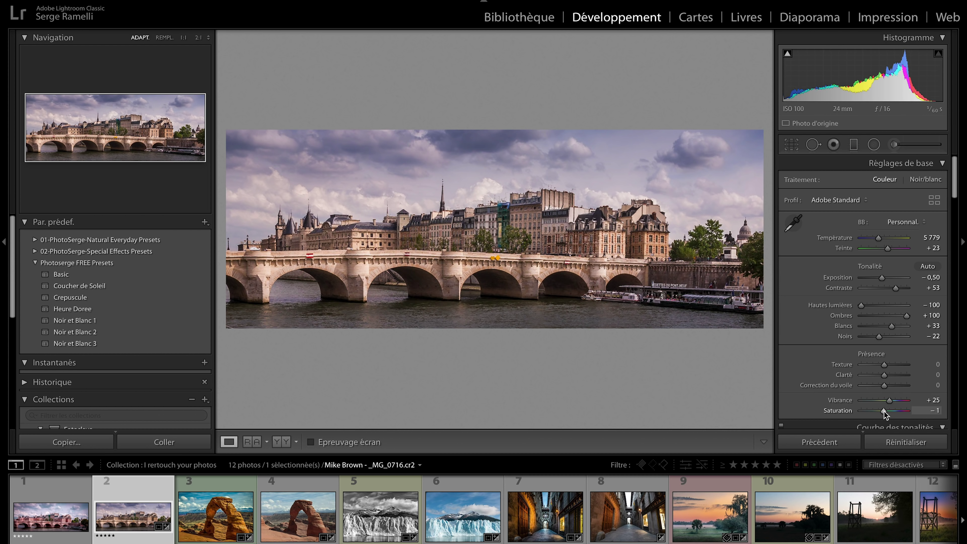
drag(896, 374, 889, 376)
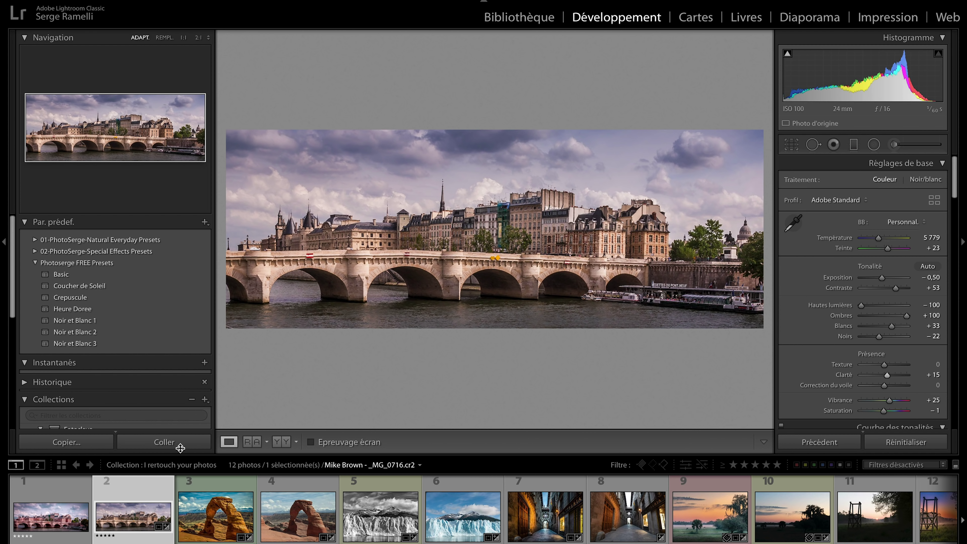
- Compare the edited photo side by side with the Pont Neuf Bridge 2.jpg version, with the panels hidden and the surroundings blacked out
click(52, 507)
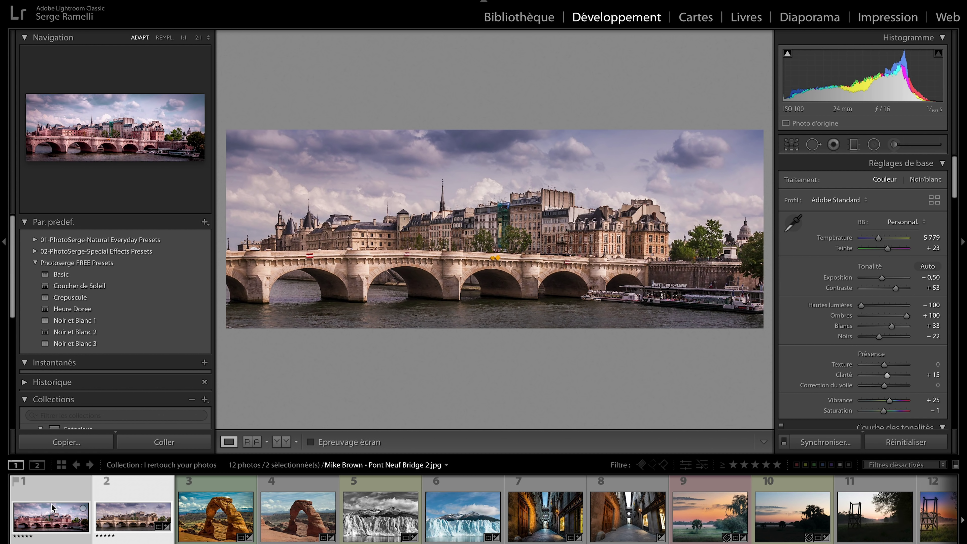
key(c)
key(shift+Tab)
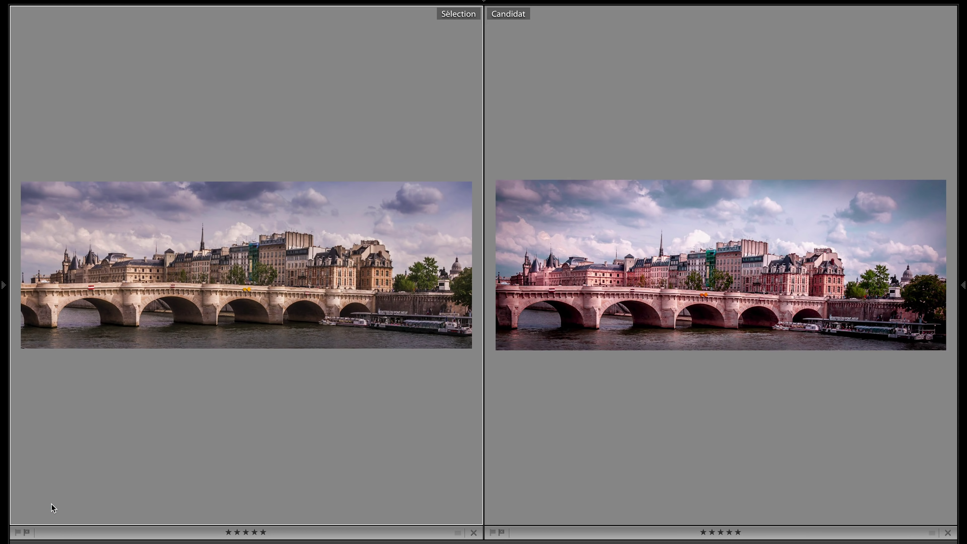
key(l)
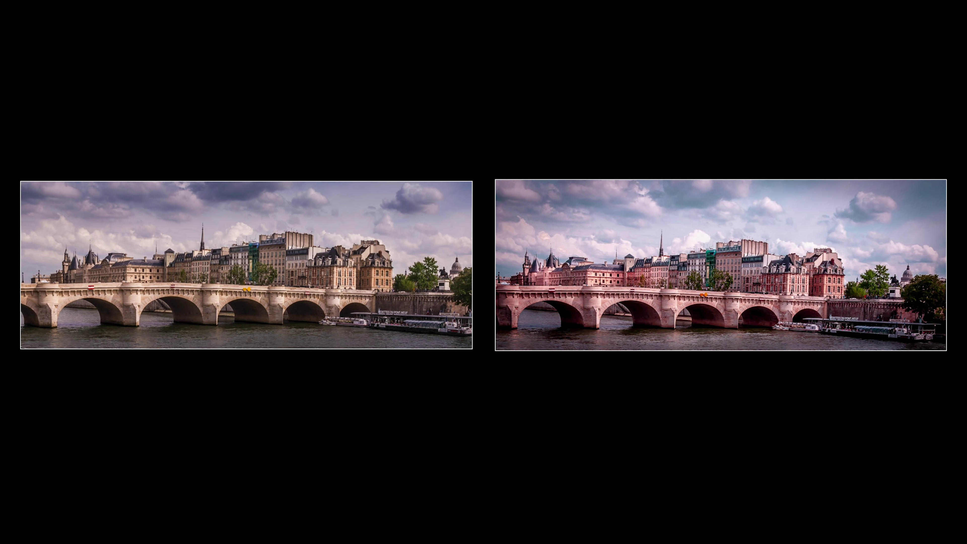